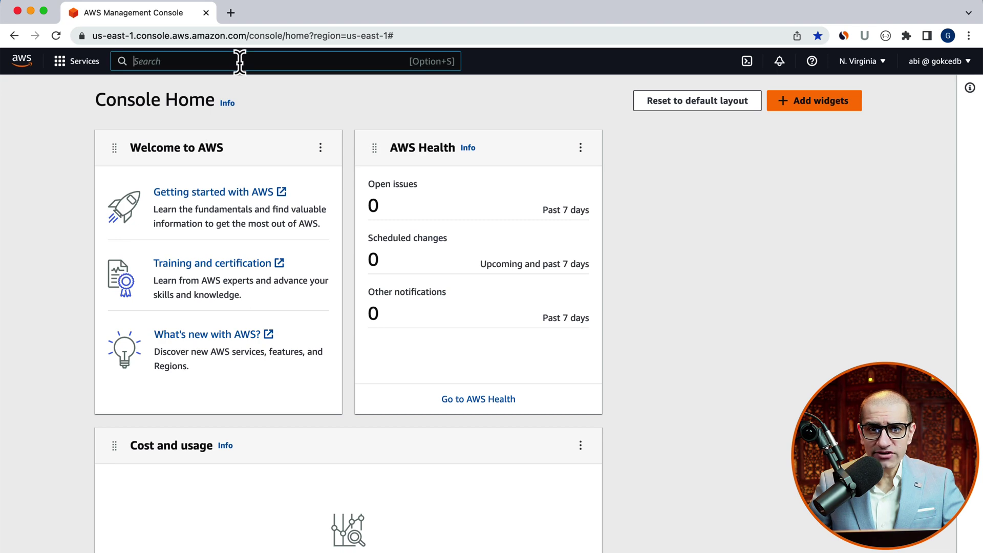
Open the default VPC (172.31.0.0/16) in the VPC service and view its flow logs.
left_click(240, 61)
type("vpc")
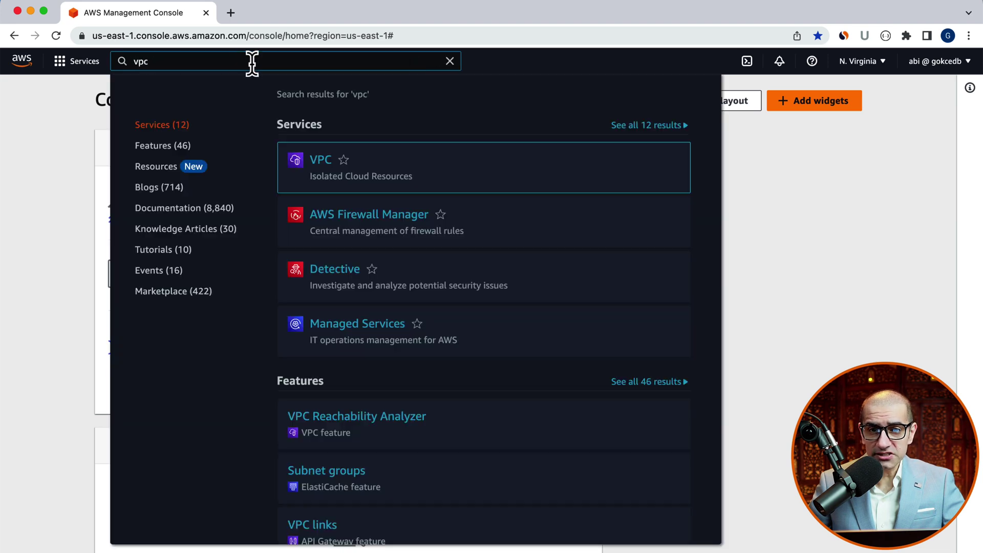
left_click(320, 161)
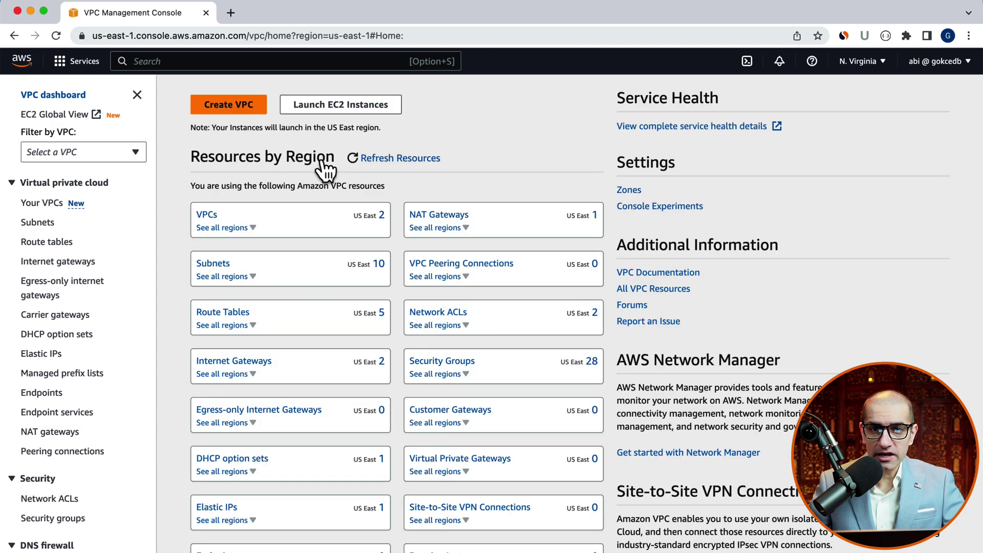
left_click(36, 204)
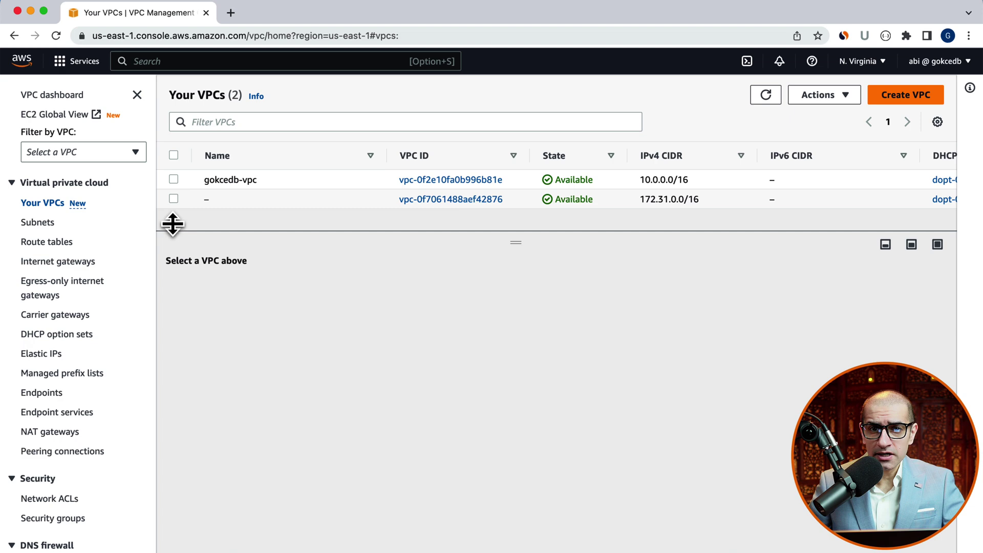
left_click(251, 199)
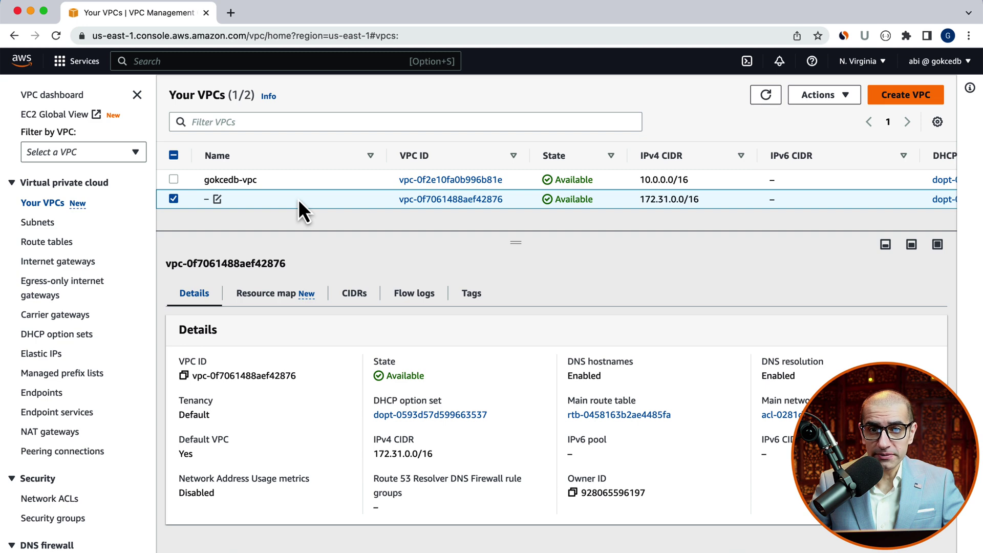
left_click(414, 292)
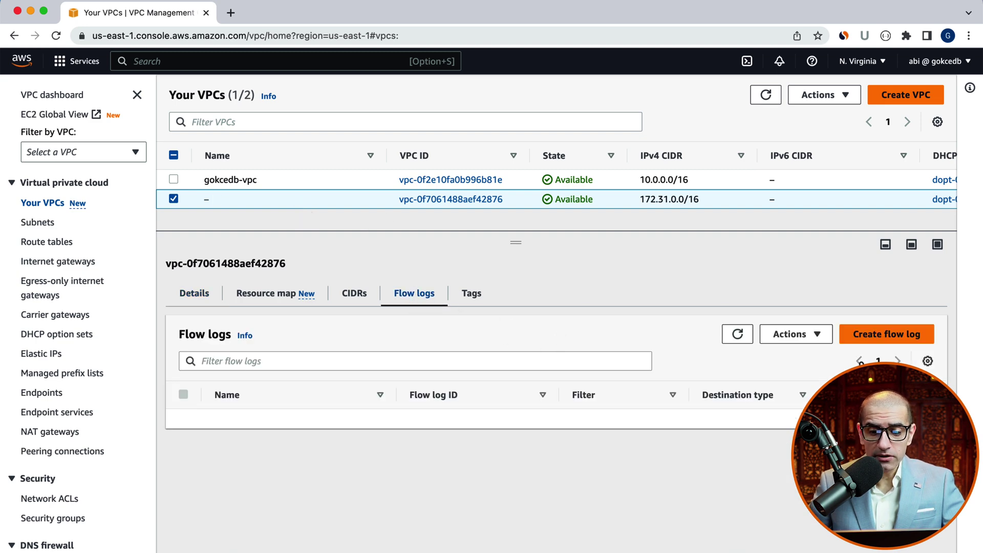
Start a flow log named my-flow-log-1 with a 1-minute interval and S3 delivery.
left_click(886, 333)
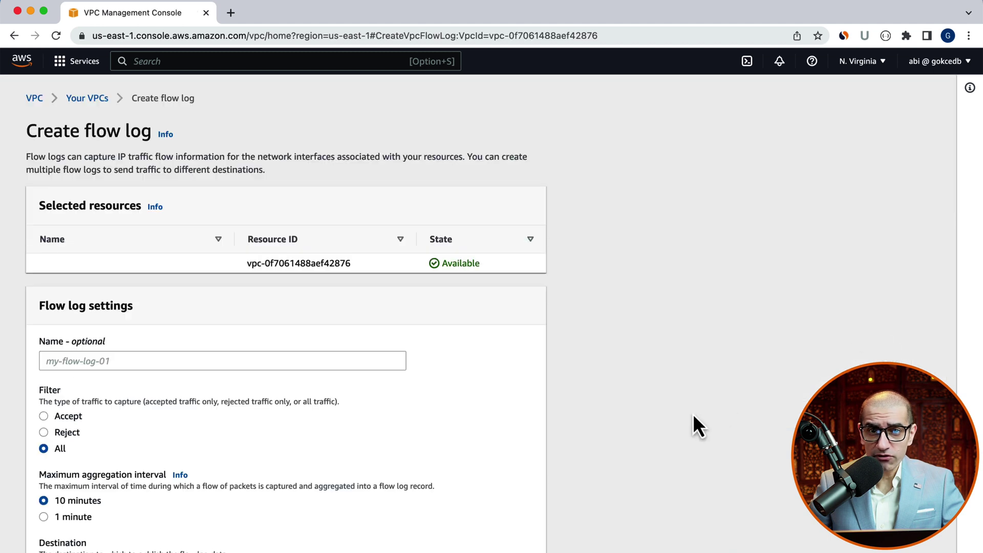
left_click(129, 361)
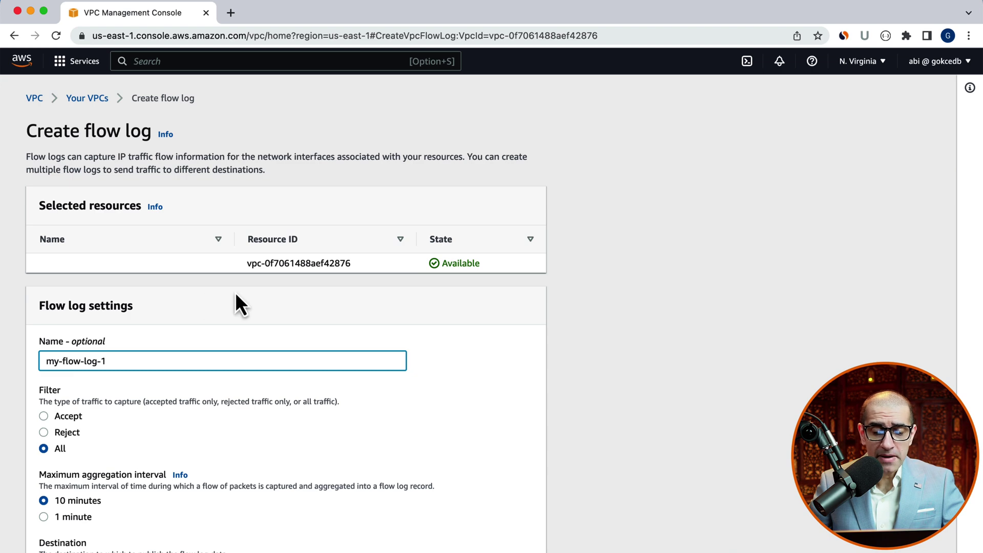
scroll(235, 291, "down", 3)
scroll(117, 321, "down", 1)
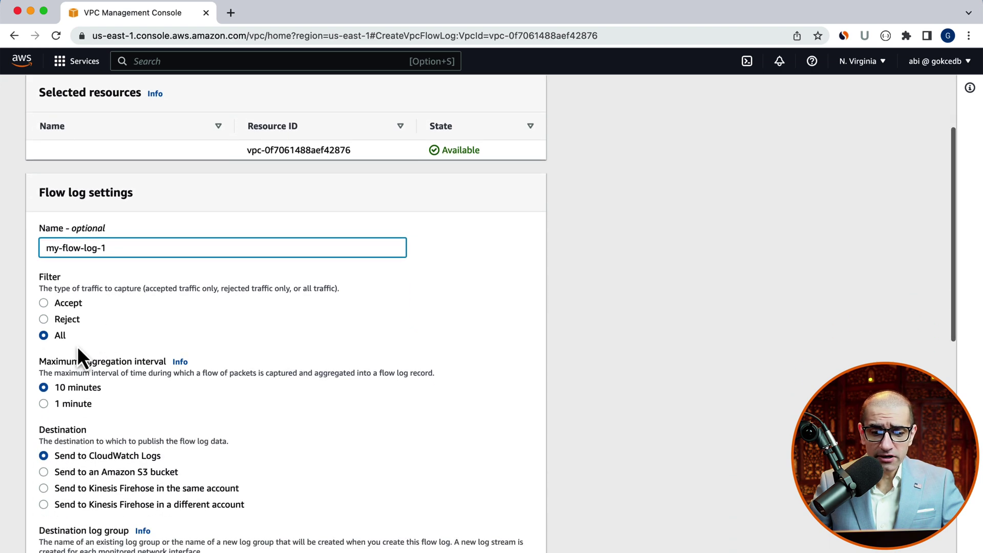
scroll(78, 346, "down", 1)
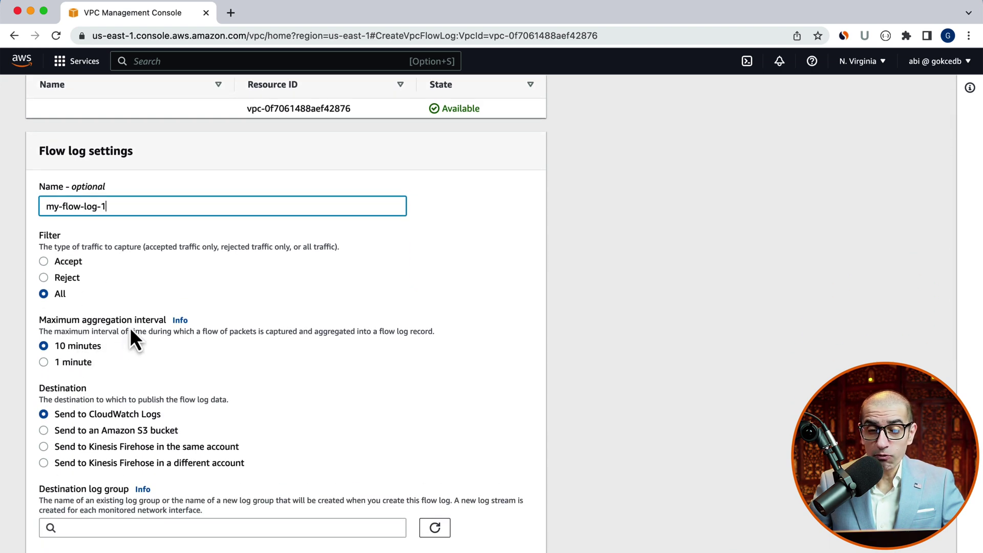
left_click(44, 362)
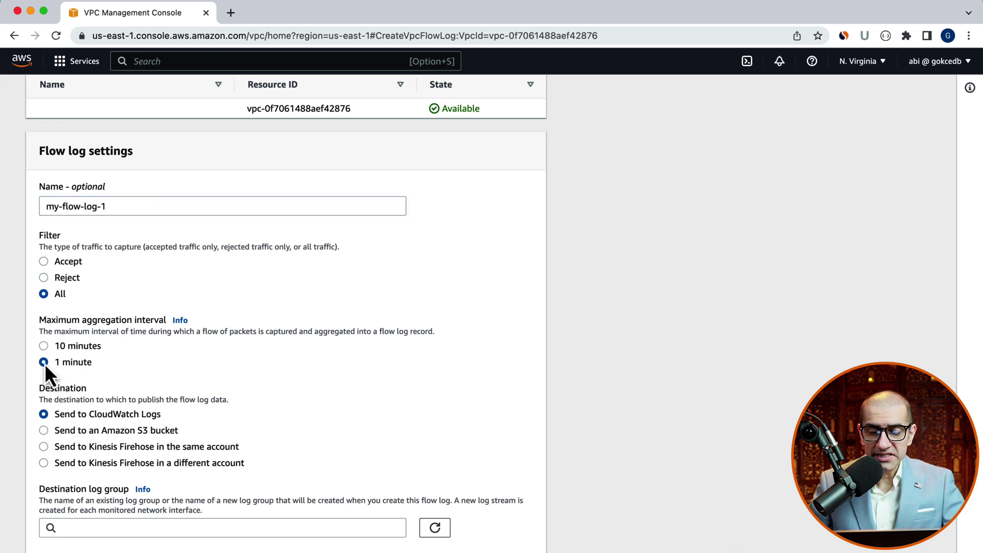
scroll(167, 348, "down", 2)
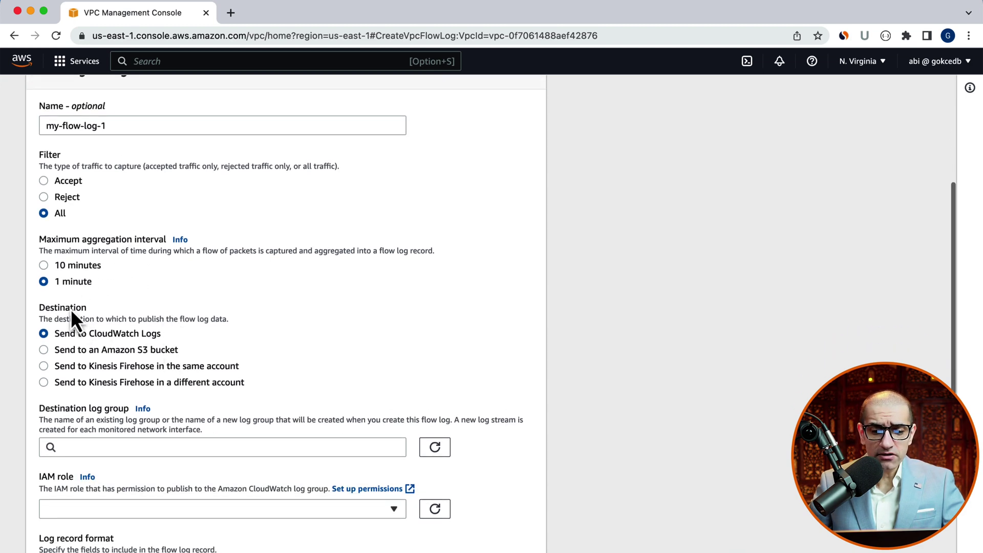
left_click(62, 351)
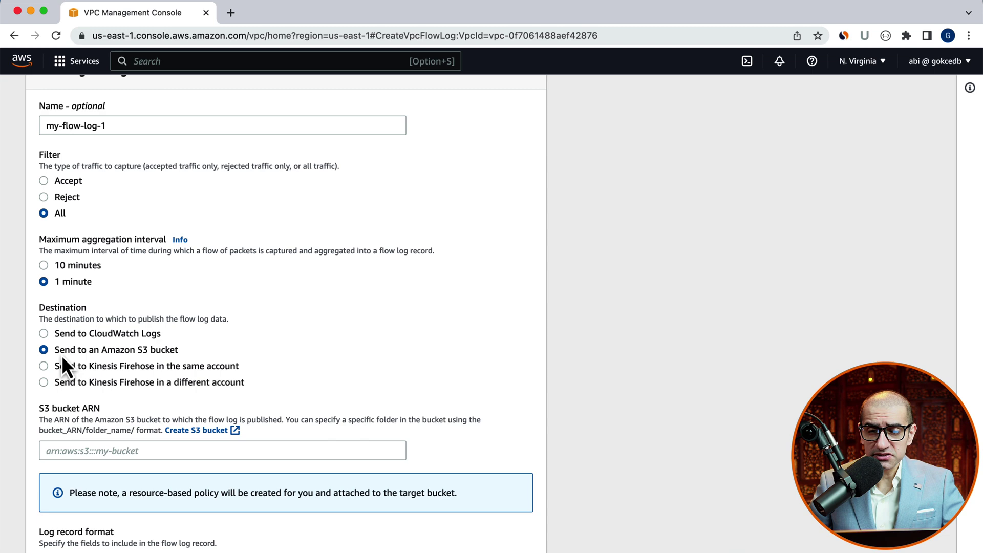
scroll(61, 355, "down", 2)
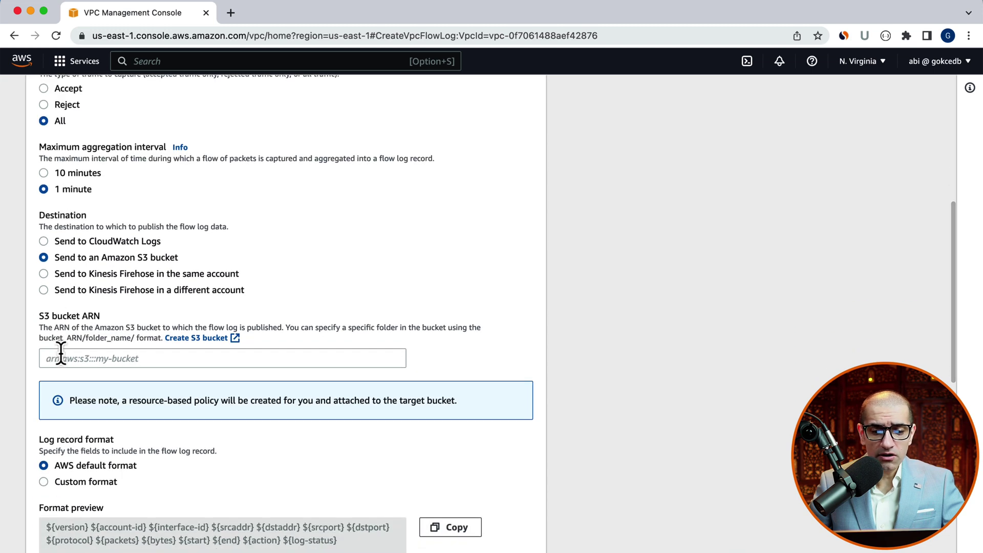
Create a new S3 bucket named my-vpc-default-glow-logs-gdb in another tab.
left_click(208, 339)
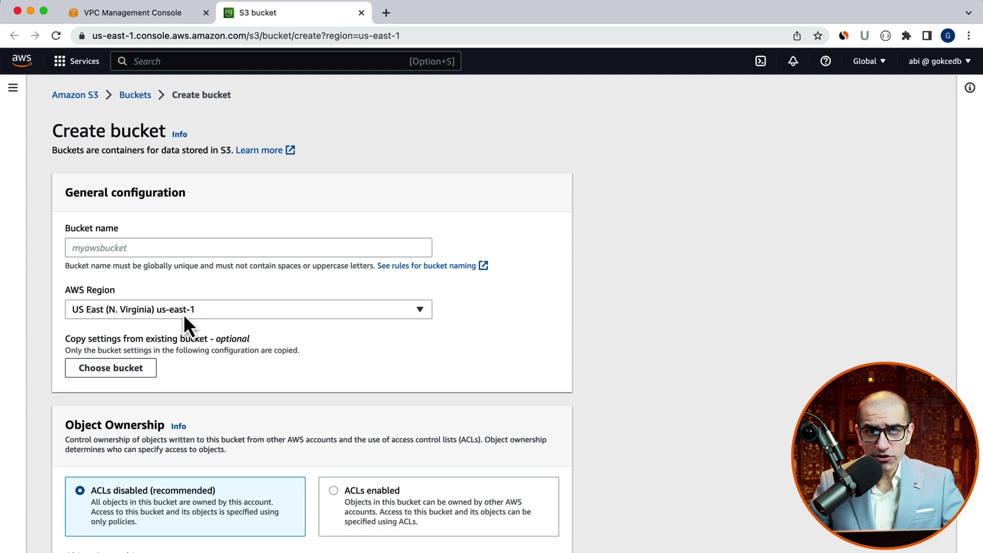
left_click(184, 247)
type("my-vpc-default-glo")
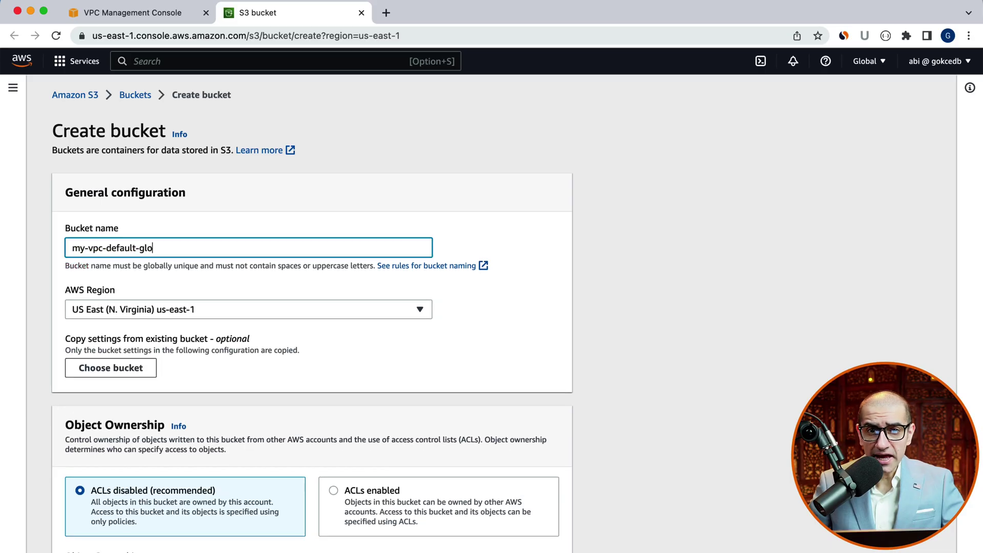
type("w-logs-")
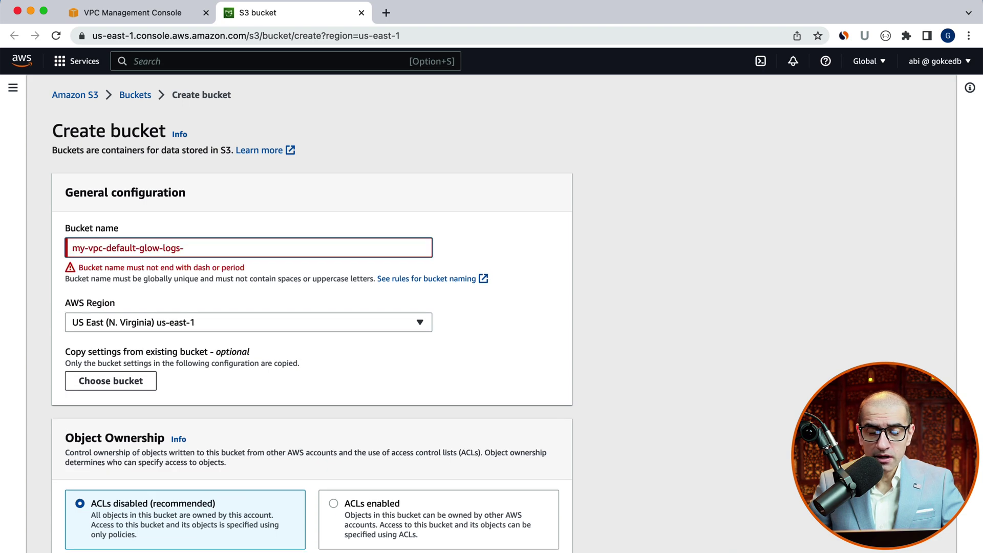
type("gdb")
left_click(54, 282)
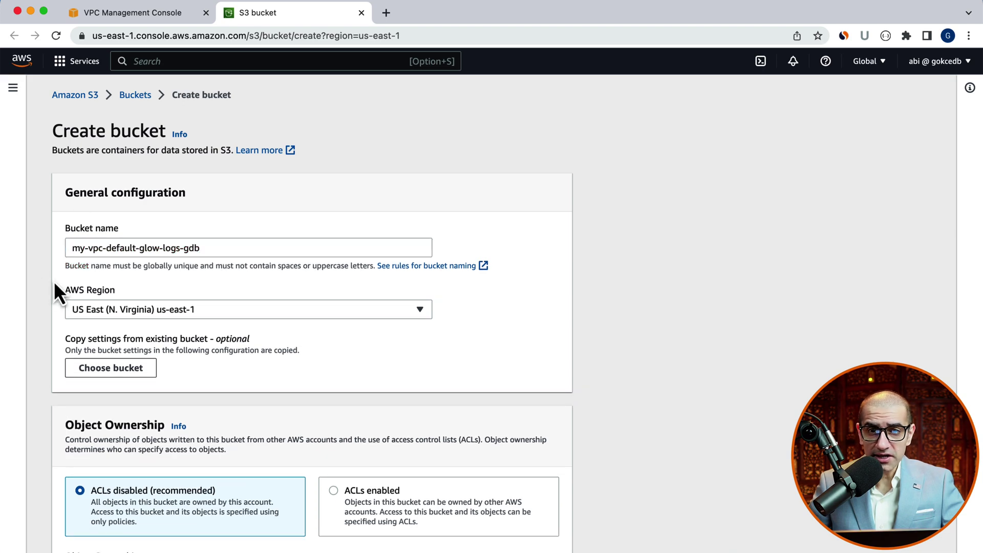
scroll(55, 281, "down", 5)
scroll(54, 282, "down", 5)
scroll(54, 281, "down", 5)
scroll(54, 282, "down", 5)
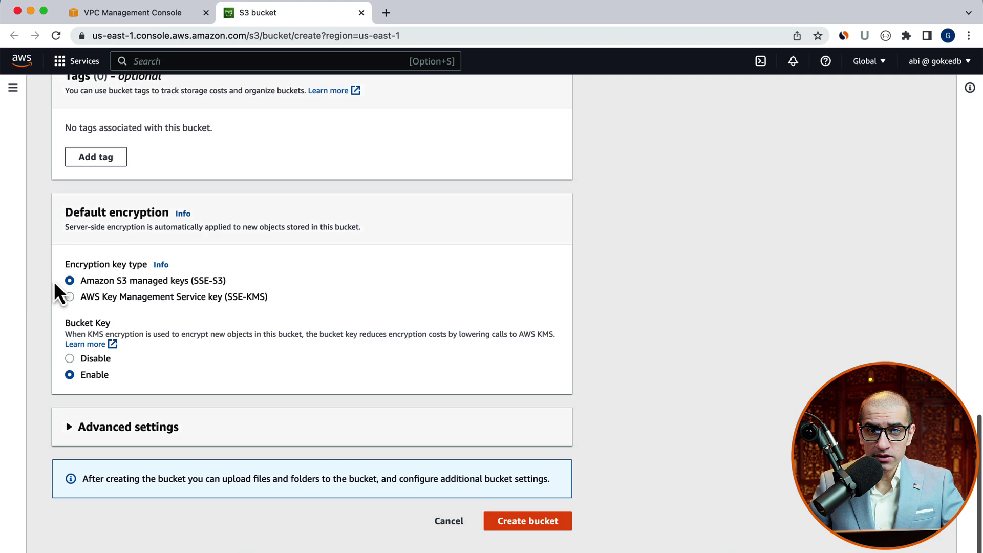
left_click(528, 521)
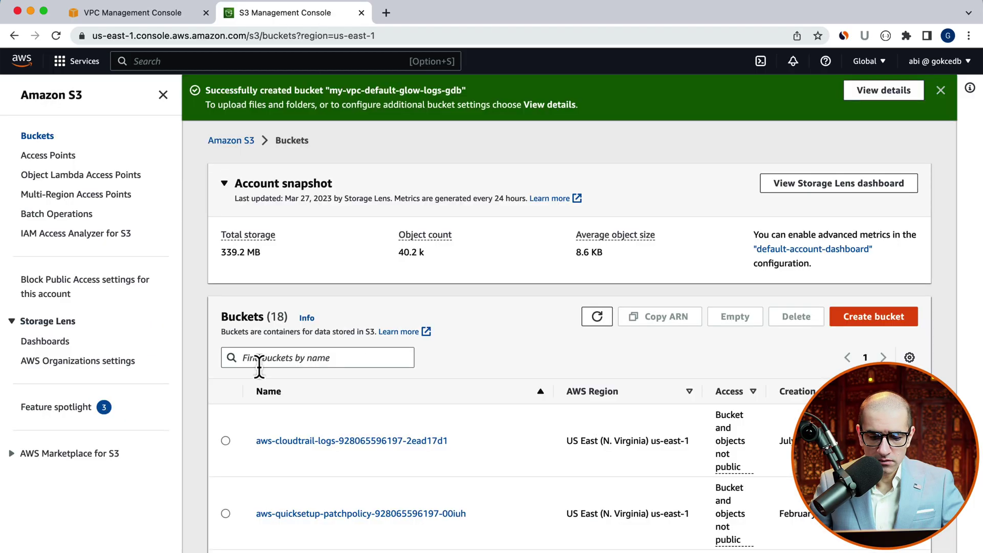
scroll(260, 369, "down", 5)
scroll(260, 369, "down", 4)
scroll(260, 369, "down", 3)
scroll(259, 368, "down", 2)
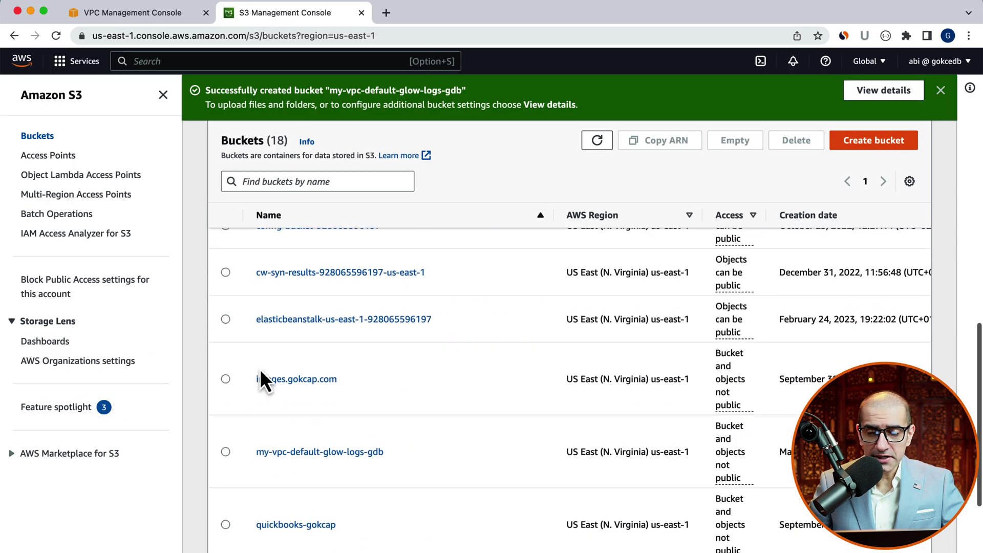
scroll(259, 368, "down", 1)
Copy the my-vpc-default-glow-logs-gdb bucket ARN into the flow log's S3 bucket ARN field.
left_click(318, 339)
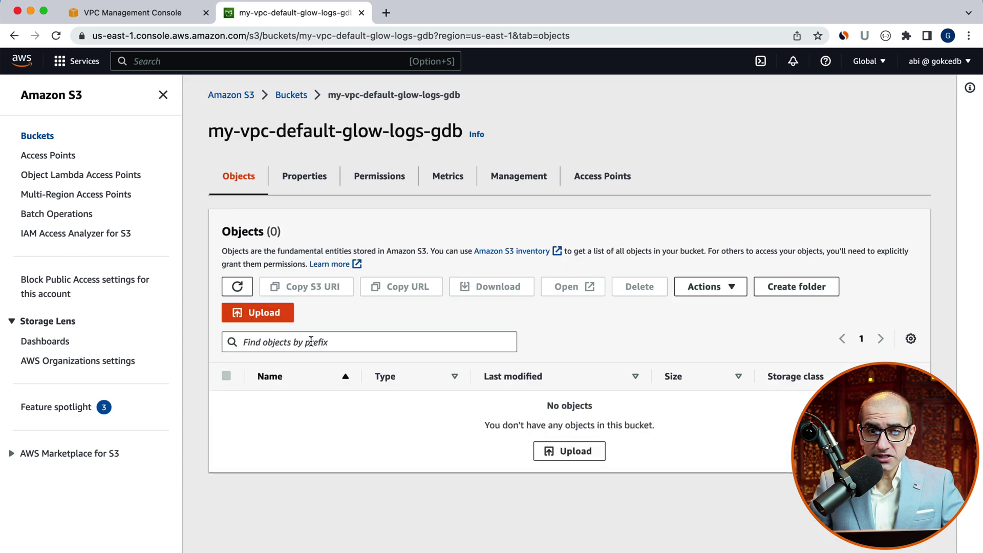
left_click(305, 178)
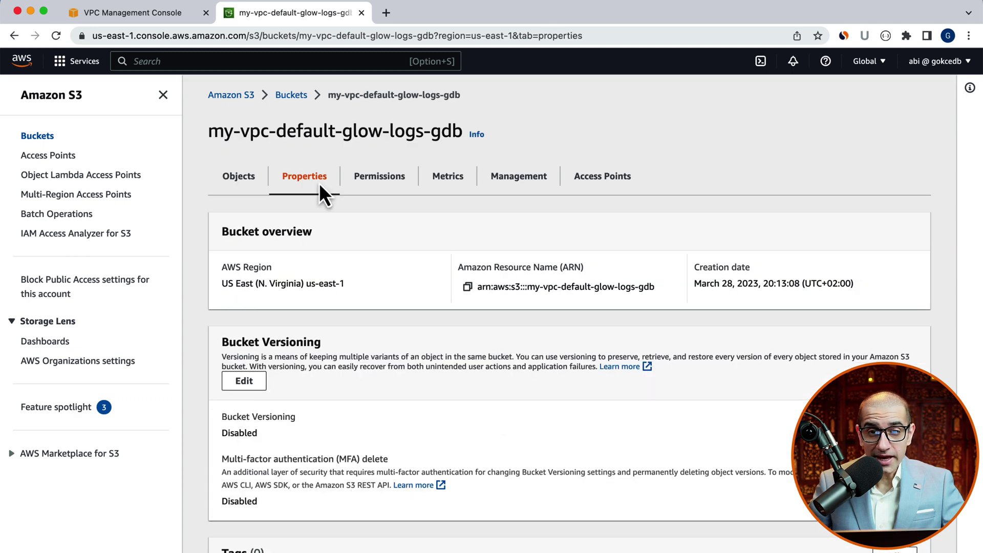
left_click(468, 286)
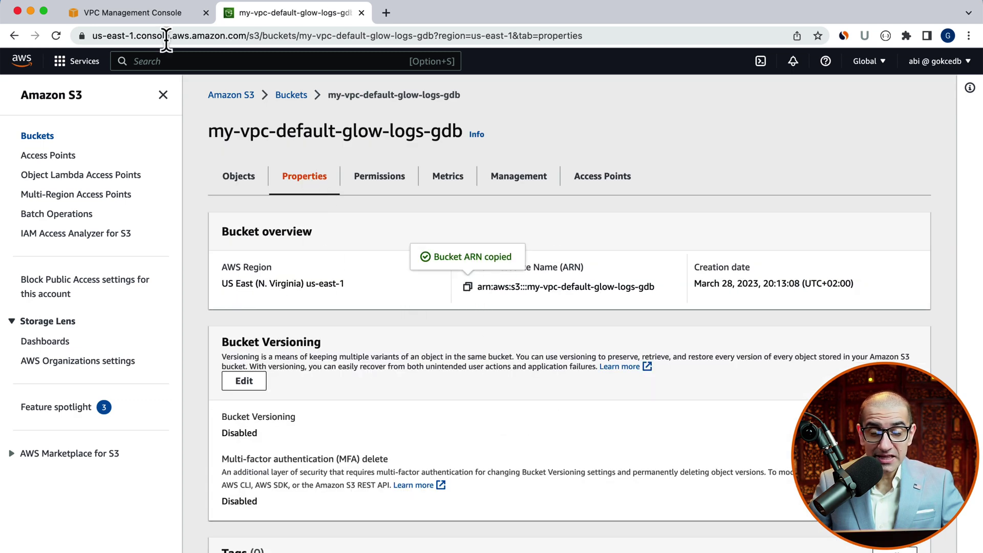
left_click(132, 13)
left_click(140, 358)
key("super+v")
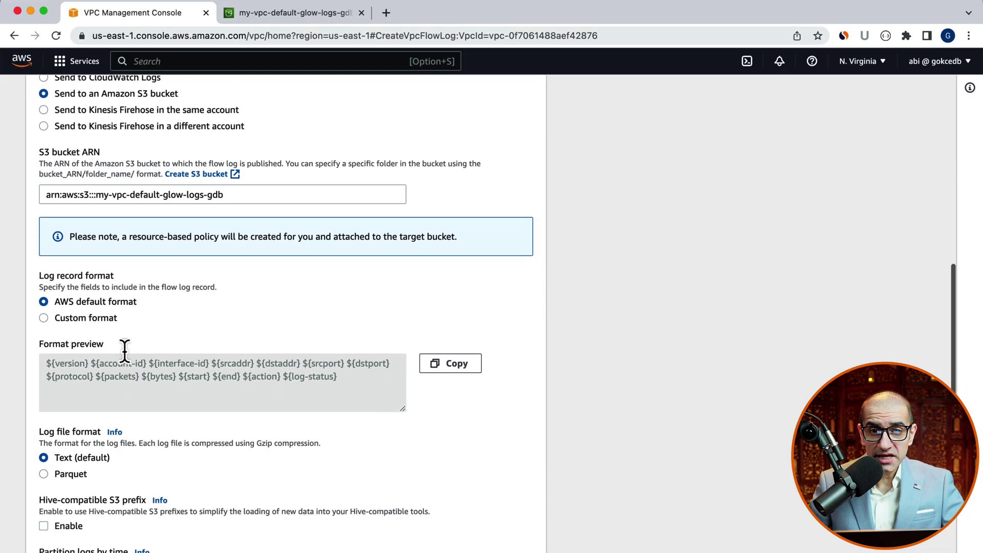
scroll(125, 353, "down", 2)
scroll(126, 353, "down", 2)
scroll(125, 354, "down", 1)
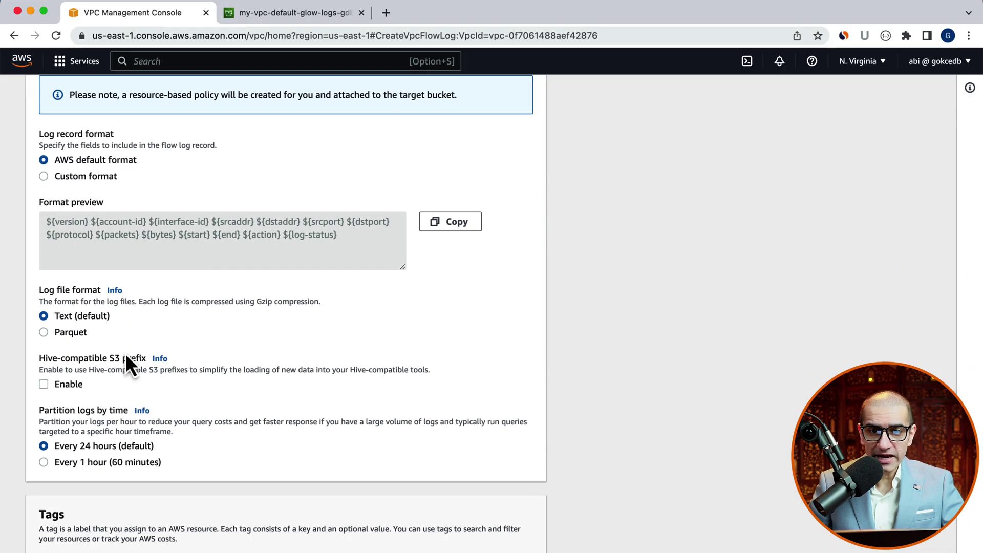
scroll(126, 353, "down", 1)
scroll(125, 353, "down", 1)
scroll(125, 354, "down", 2)
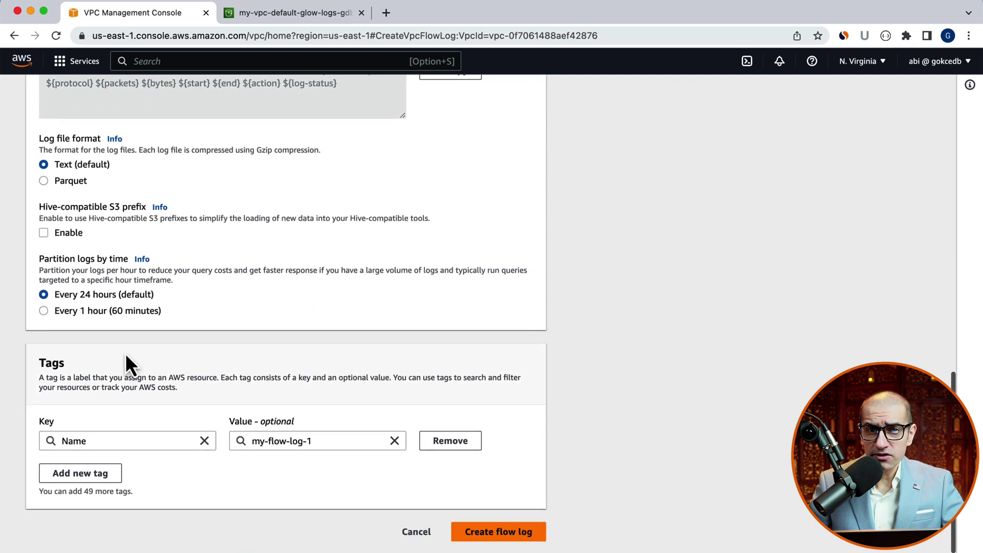
Submit the form to create my-flow-log-1 on vpc-0f7061488aef42876.
left_click(499, 532)
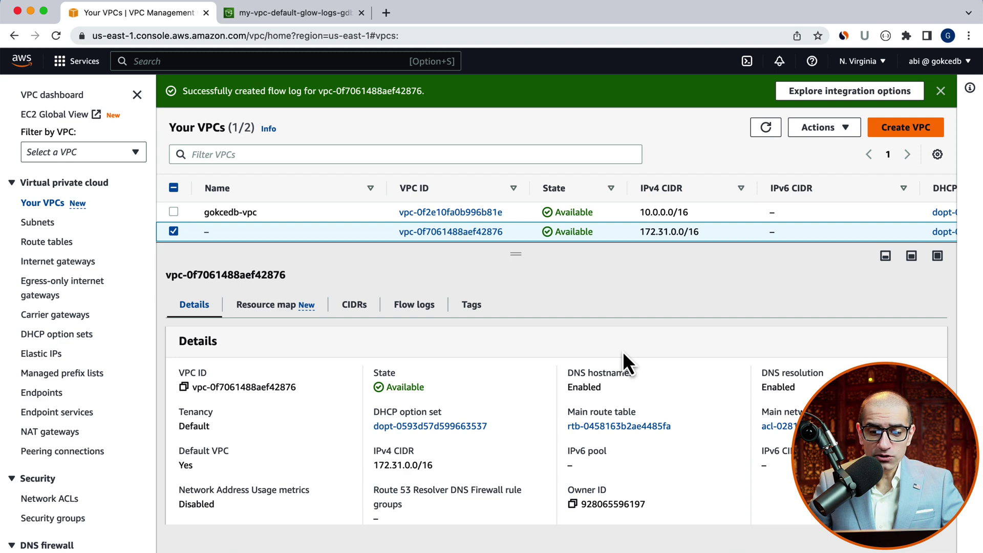
Follow the flow log's destination link from the Flow logs list to its bucket.
left_click(414, 304)
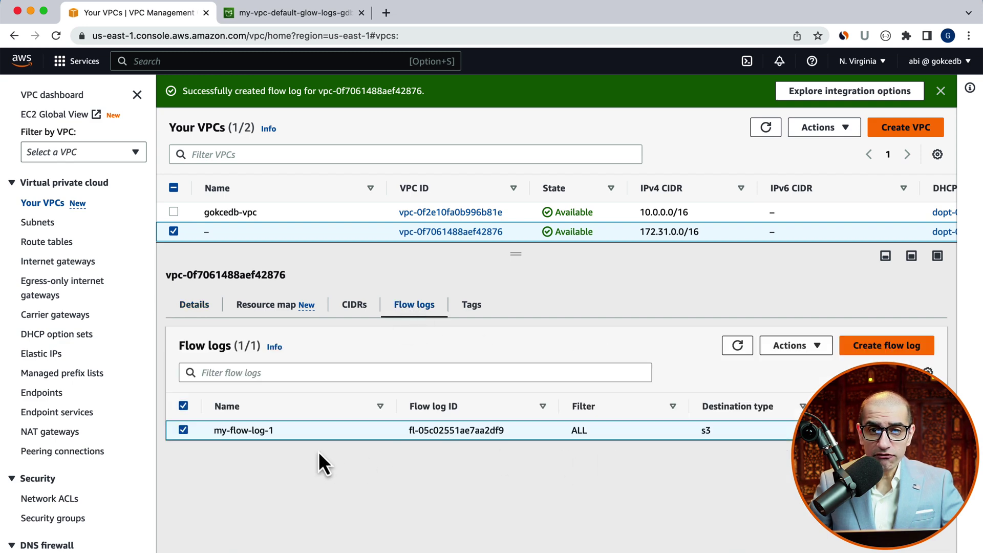
scroll(461, 431, "right", 5)
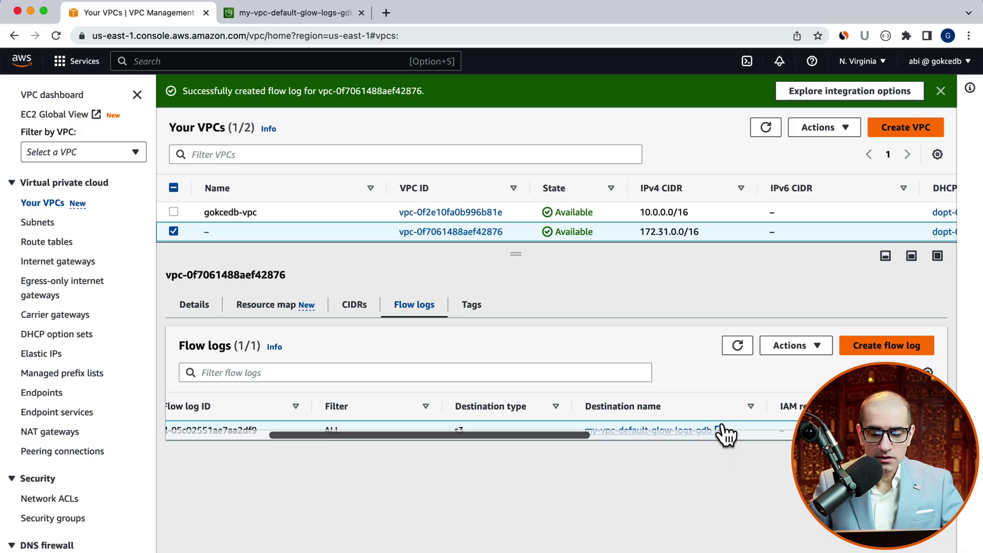
left_click(722, 434)
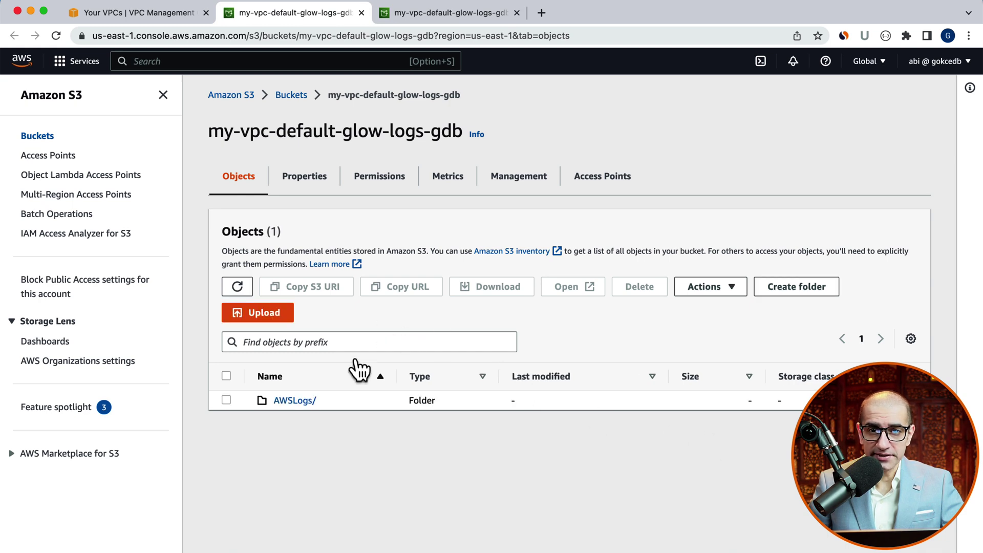
Browse AWSLogs down to 2023/03/28 and download the gzipped flow log file.
left_click(293, 401)
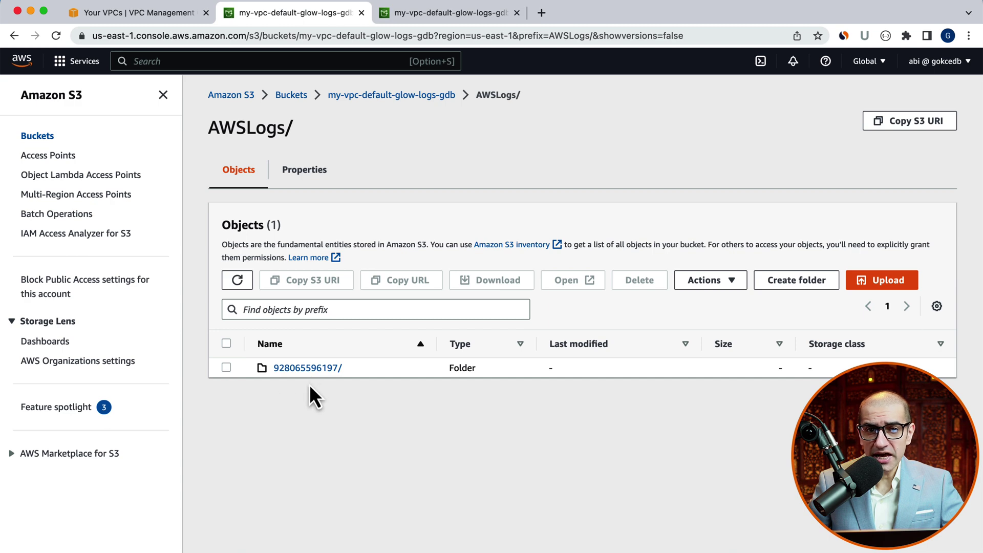
left_click(307, 368)
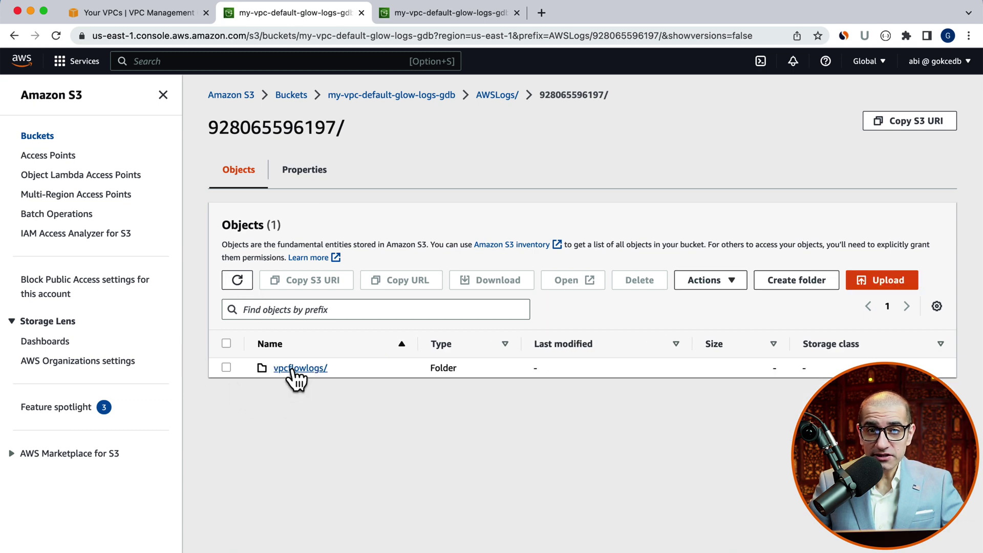
left_click(299, 368)
left_click(296, 371)
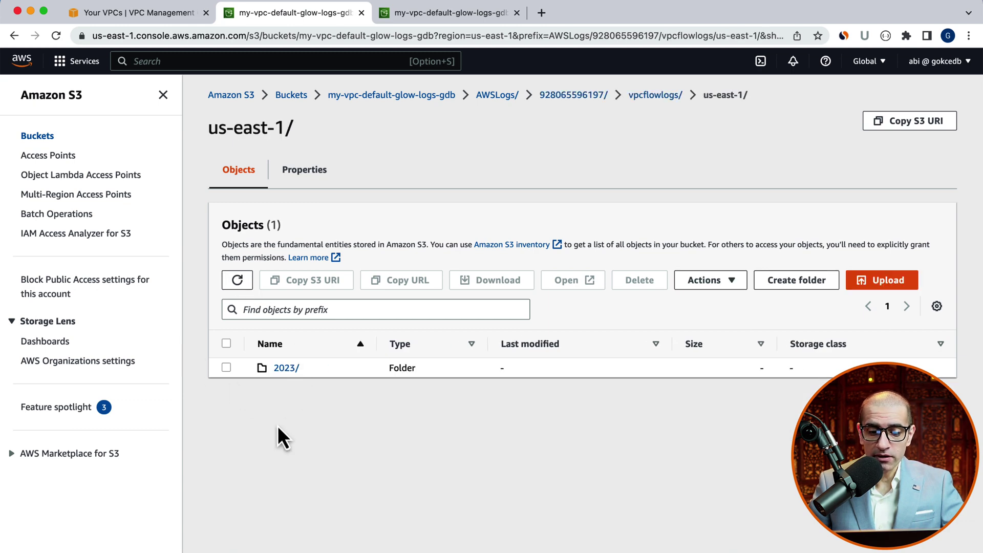
left_click(294, 370)
left_click(281, 368)
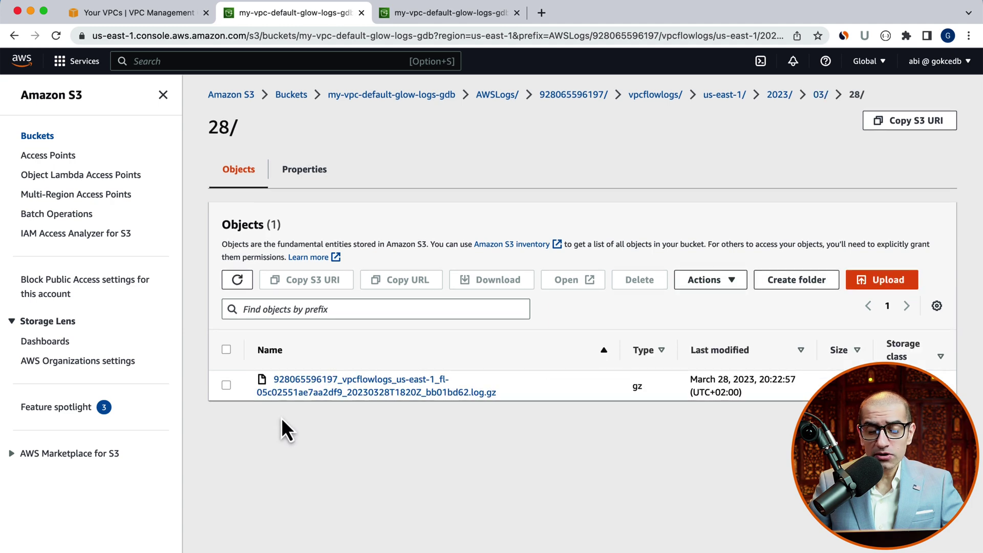
left_click(226, 386)
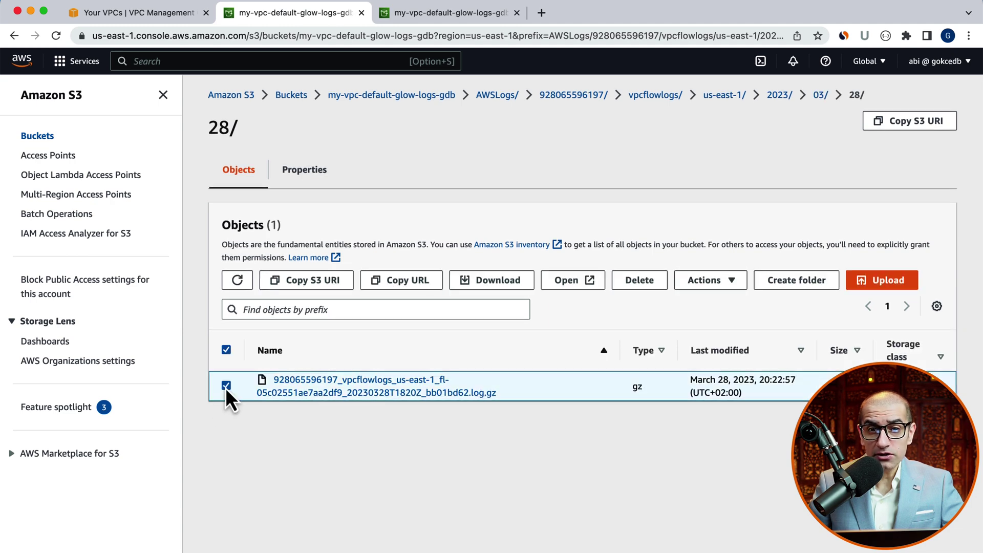
left_click(491, 279)
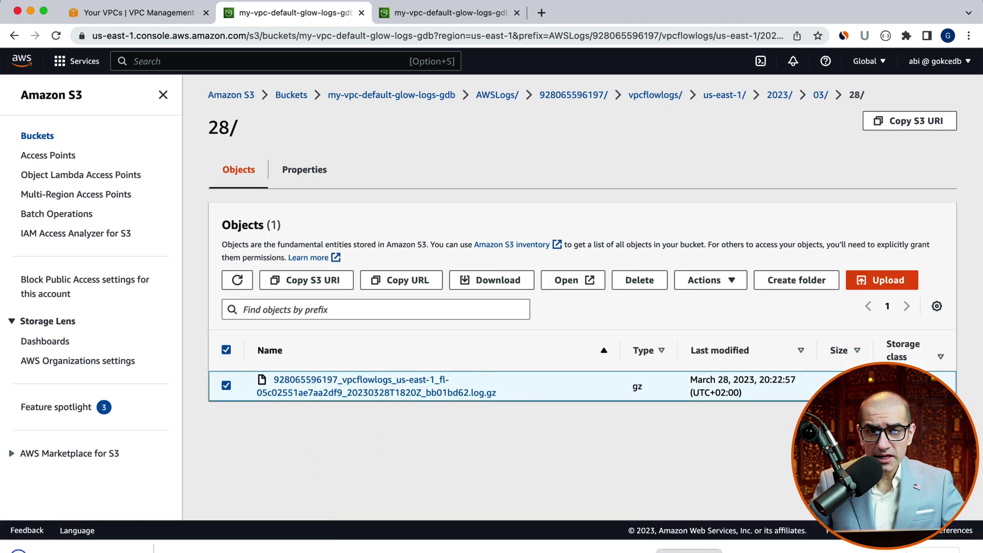
Extract the downloaded .log.gz in Downloads and bring up the .log file's context menu.
left_click(692, 506)
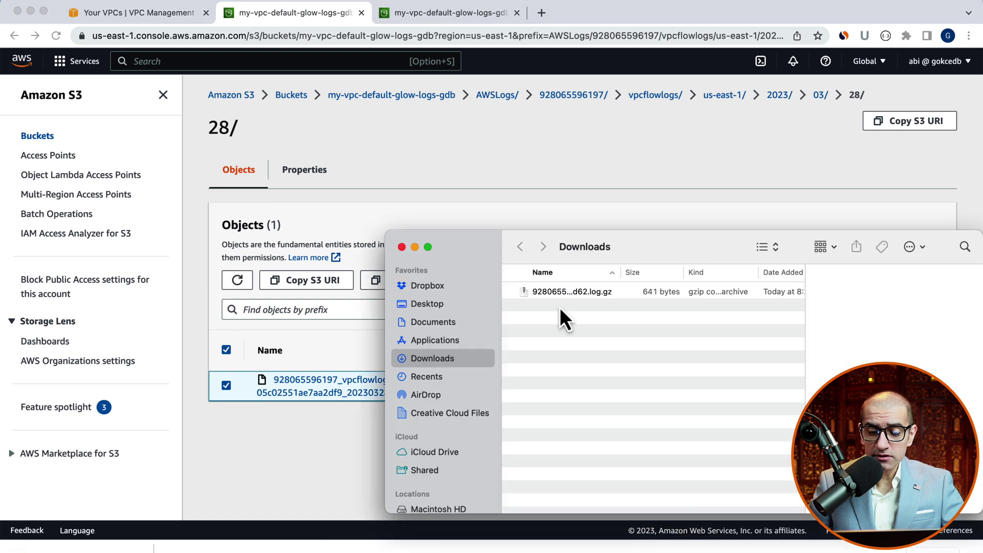
double_click(560, 294)
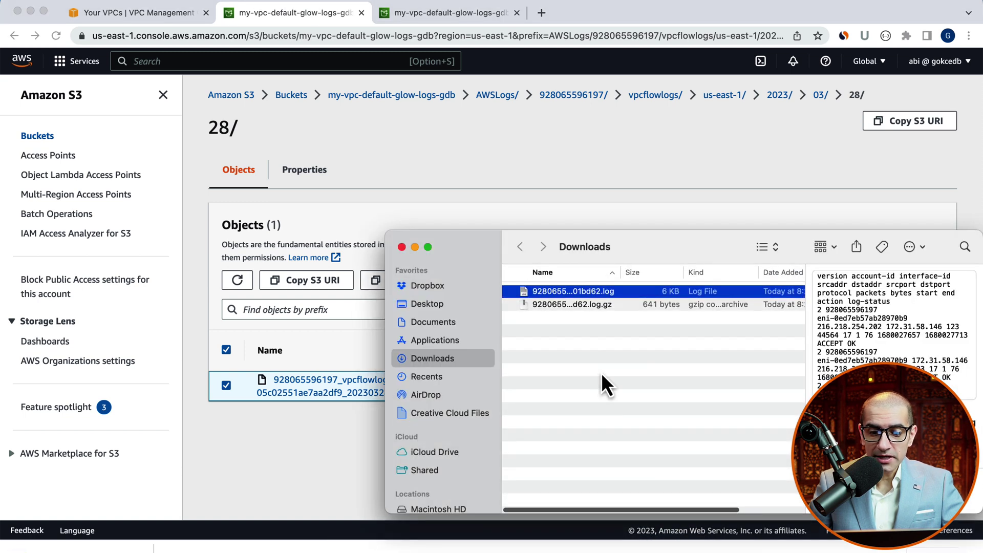
right_click(577, 294)
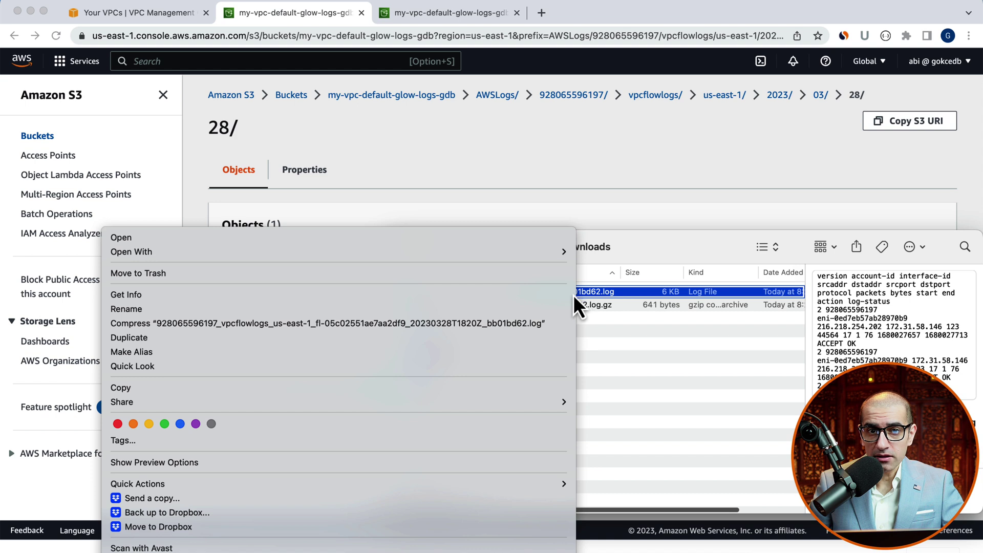